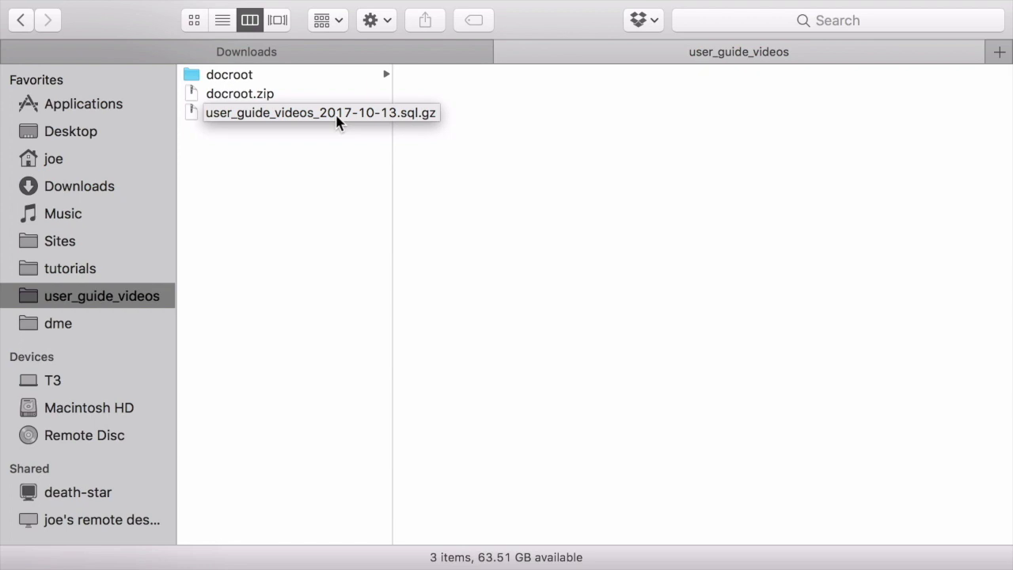
Step: Open settings.php from the default folder inside docroot's sites directory for editing
{"action": "left_click", "coordinate": [311, 79]}
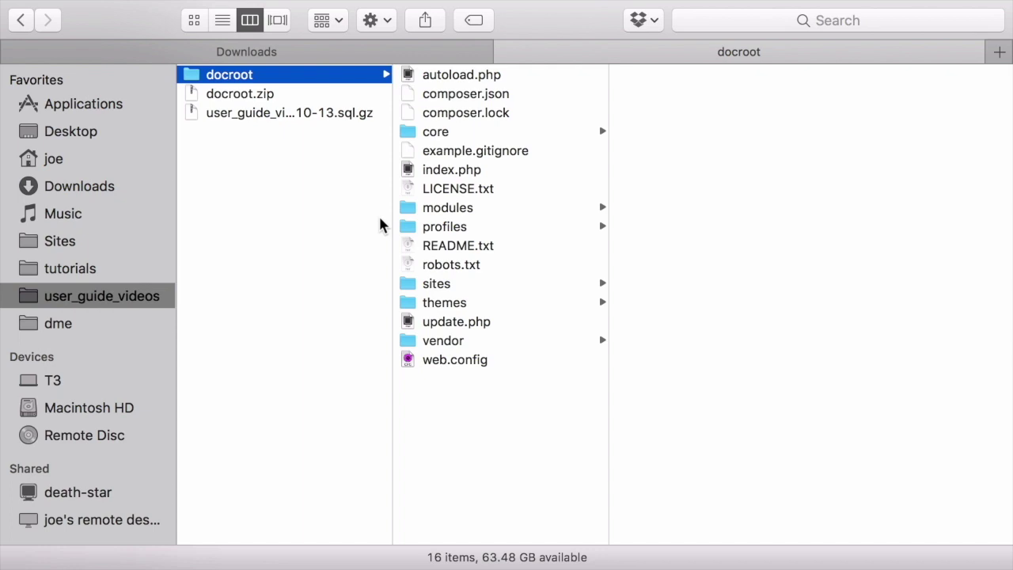
{"action": "left_click", "coordinate": [451, 286]}
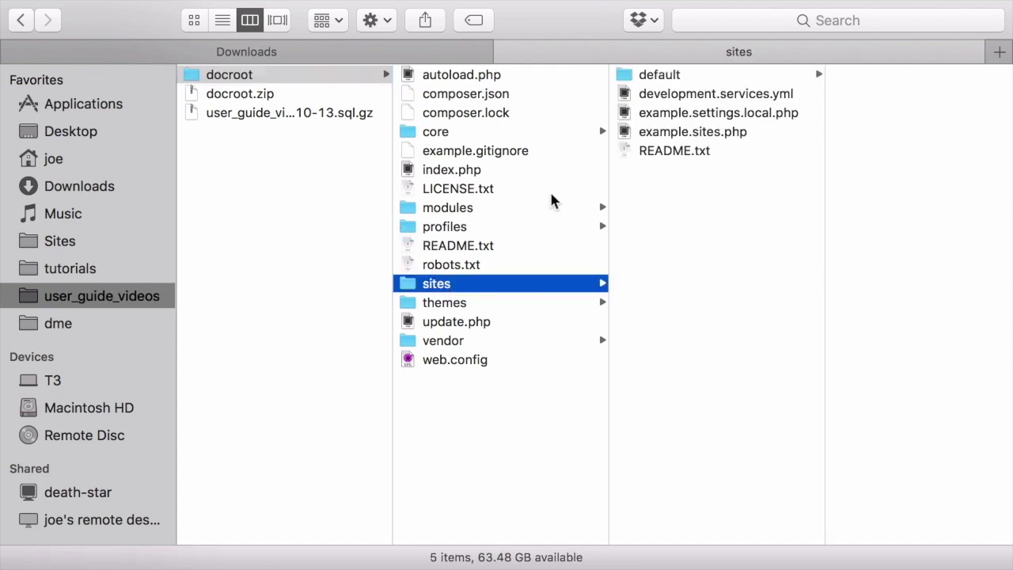
{"action": "left_click", "coordinate": [704, 76]}
{"action": "left_click", "coordinate": [835, 133]}
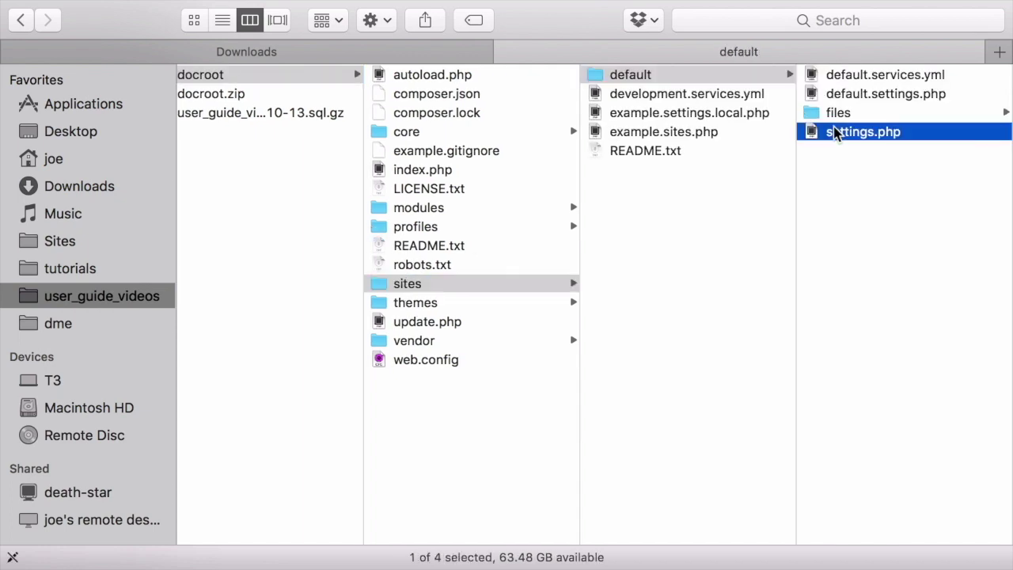
{"action": "double_click", "coordinate": [813, 137]}
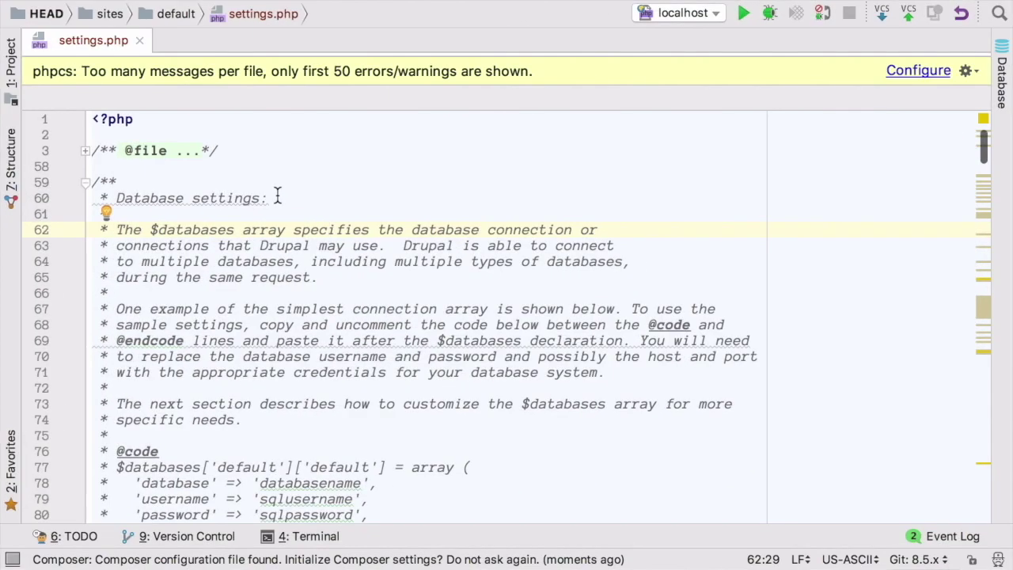
Step: Set update_free_access to TRUE in settings.php and save the file
{"action": "scroll", "coordinate": [277, 196], "scroll_direction": "down", "scroll_amount": 5}
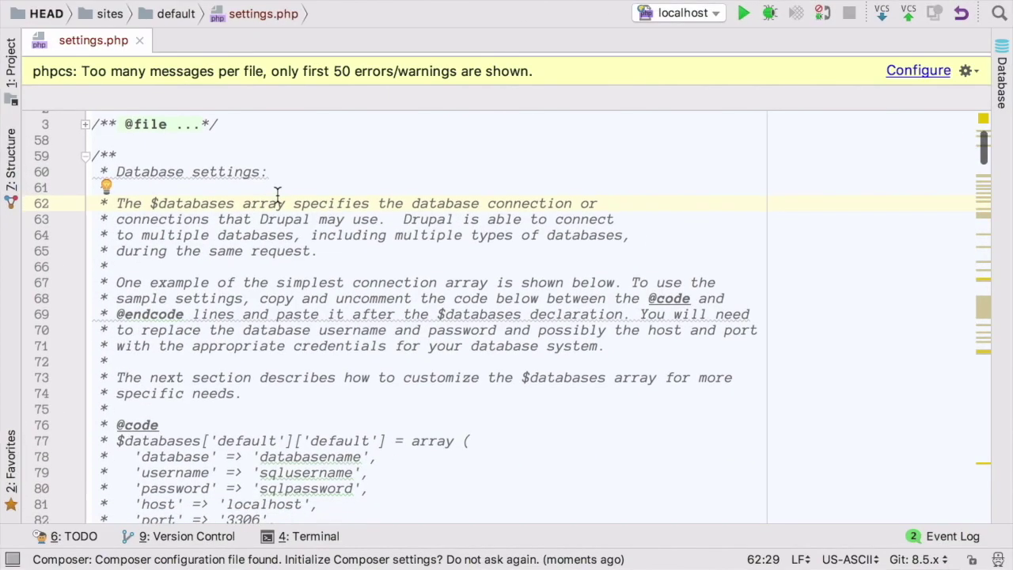
{"action": "scroll", "coordinate": [277, 197], "scroll_direction": "down", "scroll_amount": 7}
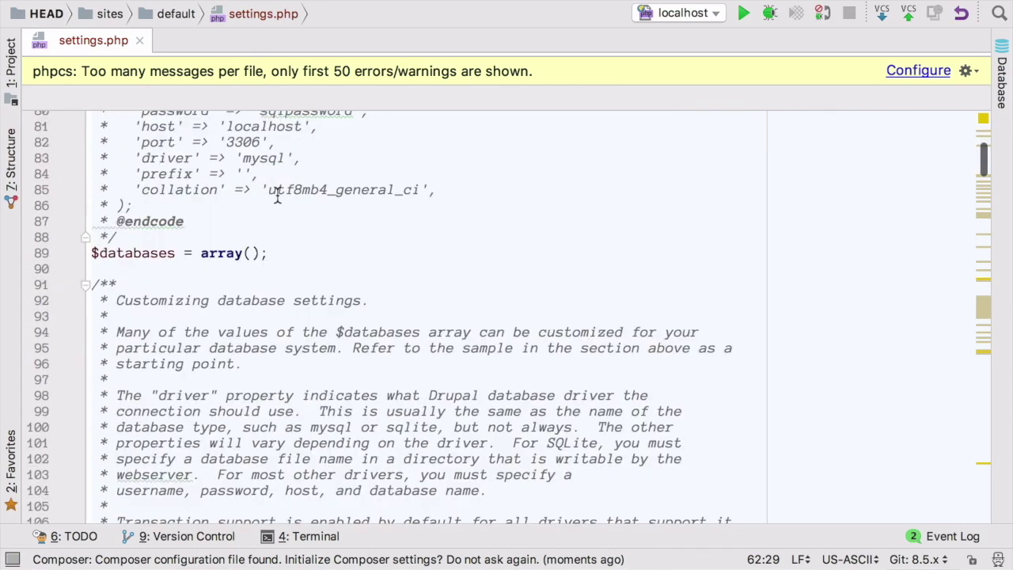
{"action": "scroll", "coordinate": [277, 197], "scroll_direction": "down", "scroll_amount": 10}
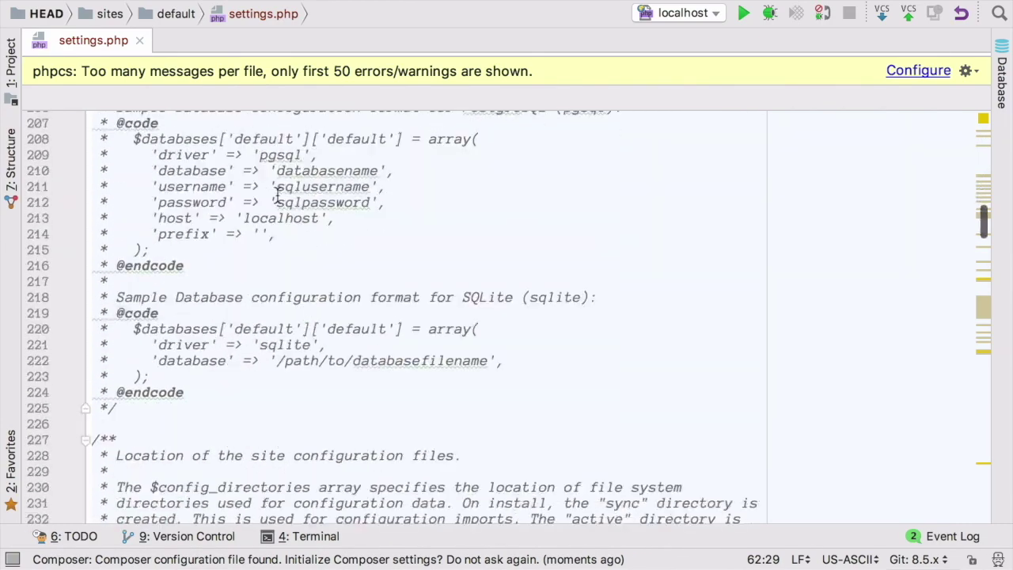
{"action": "triple_click", "coordinate": [287, 237]}
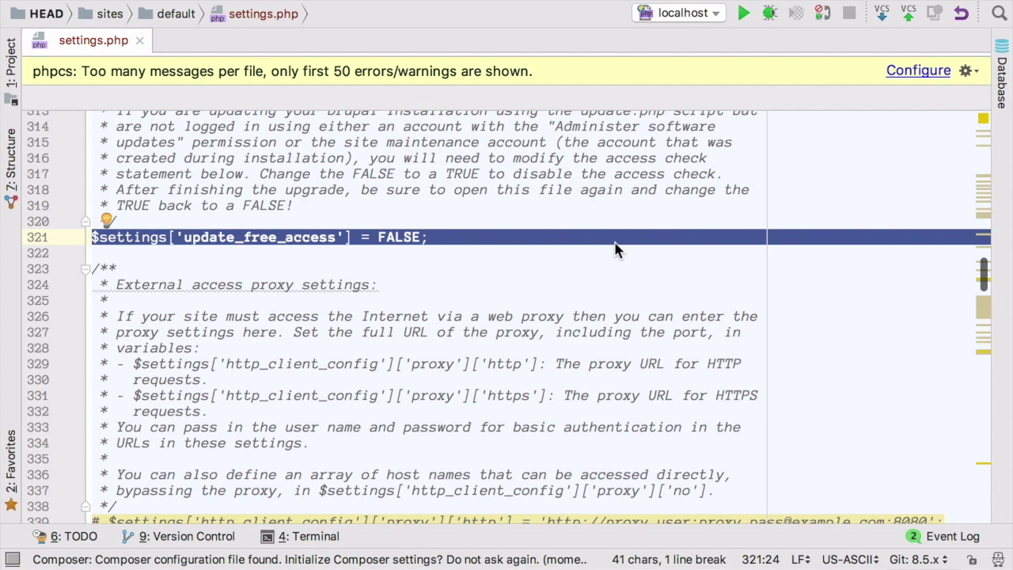
{"action": "left_click", "coordinate": [489, 243]}
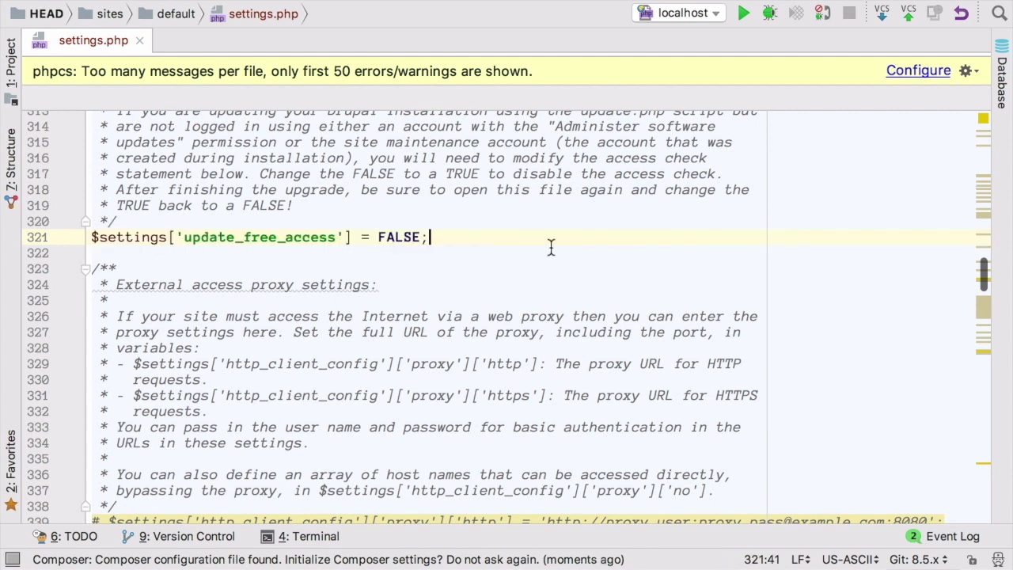
{"action": "double_click", "coordinate": [388, 237]}
{"action": "type", "text": "TRUE"}
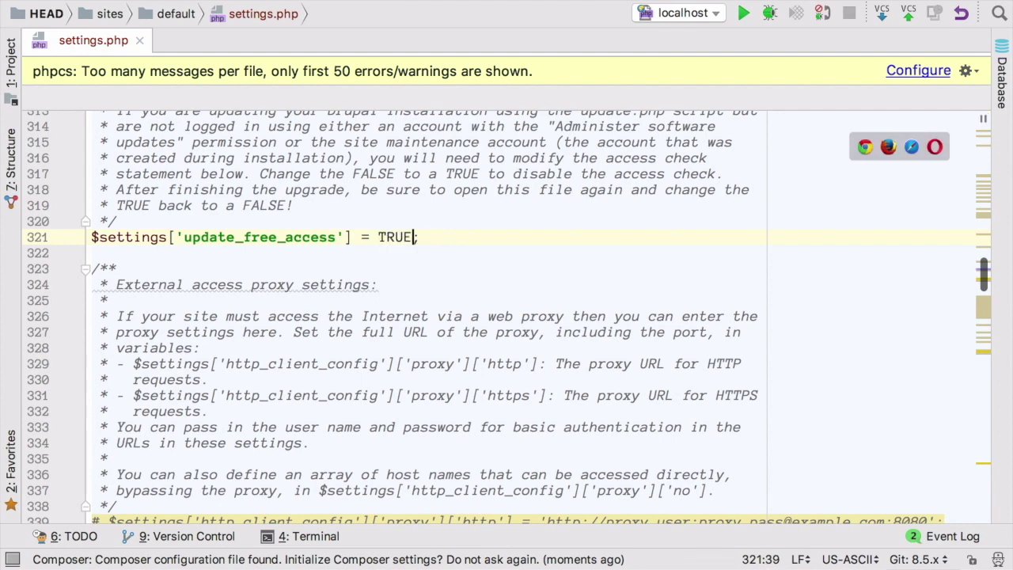
{"action": "key", "text": "super+s"}
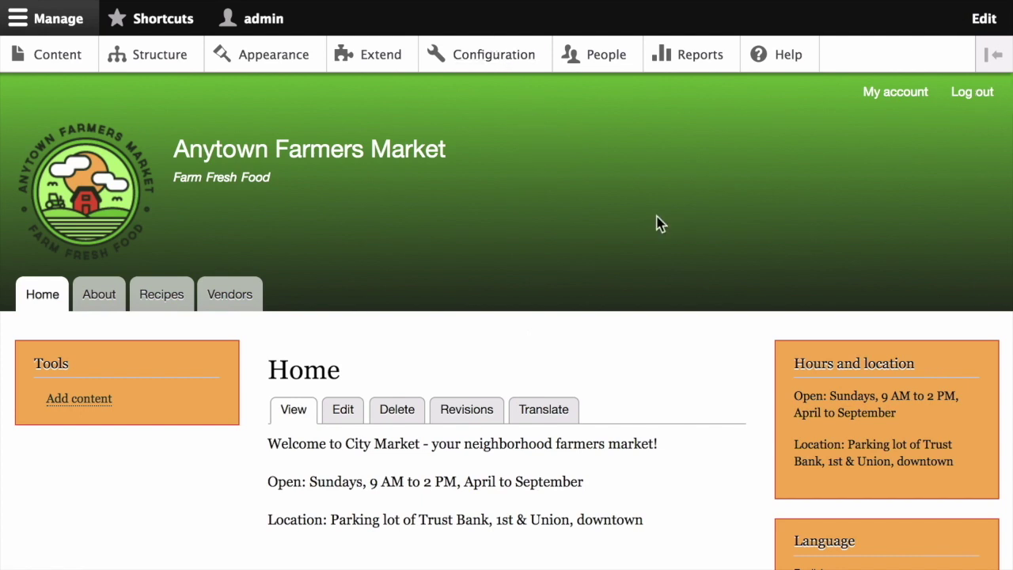
Step: Put the Anytown Farmers Market site into maintenance mode through its development configuration and save the configuration
{"action": "left_click", "coordinate": [501, 69]}
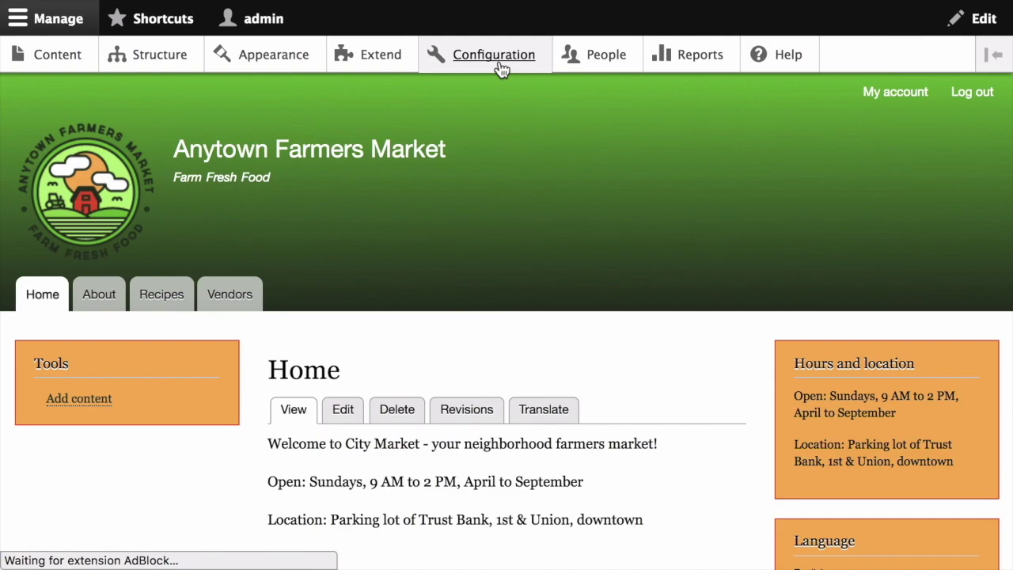
{"action": "scroll", "coordinate": [312, 305], "scroll_direction": "down", "scroll_amount": 5}
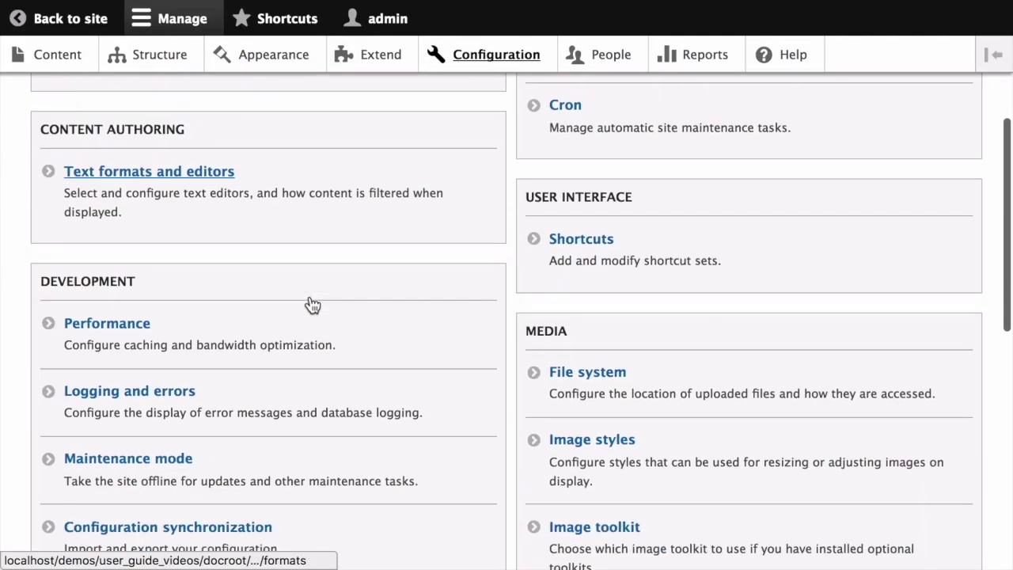
{"action": "left_click", "coordinate": [171, 342]}
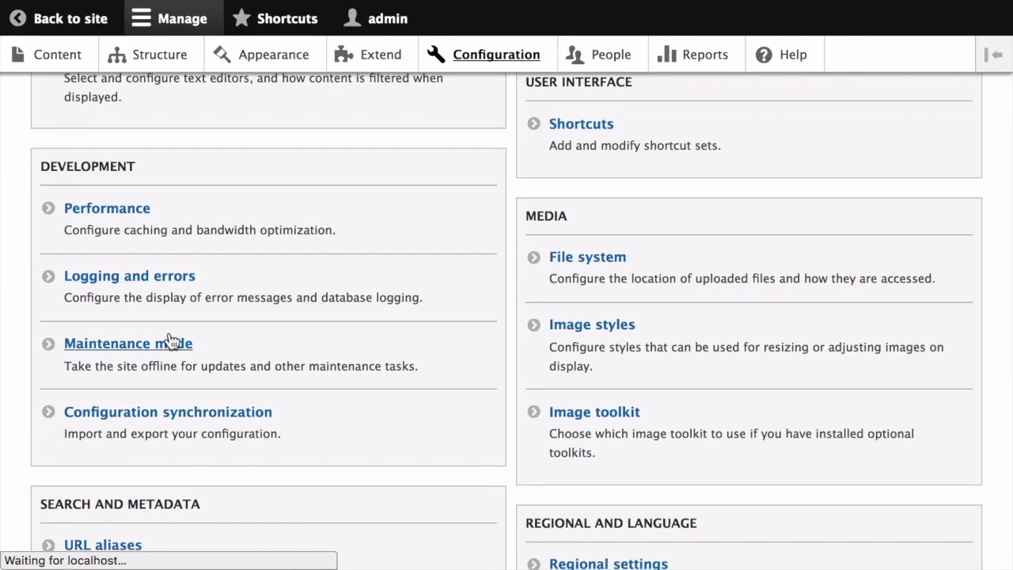
{"action": "left_click", "coordinate": [148, 285]}
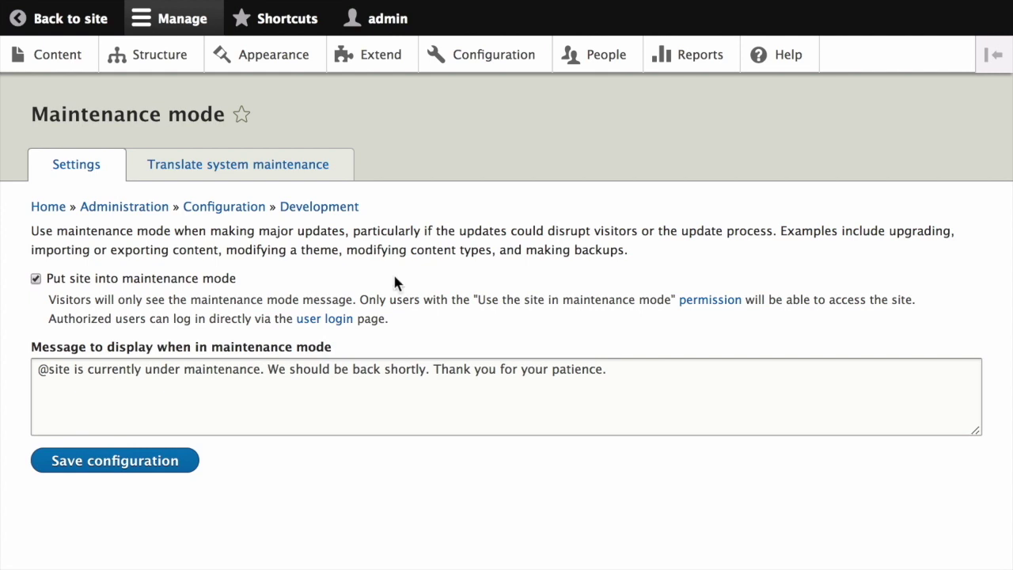
{"action": "left_click", "coordinate": [176, 465]}
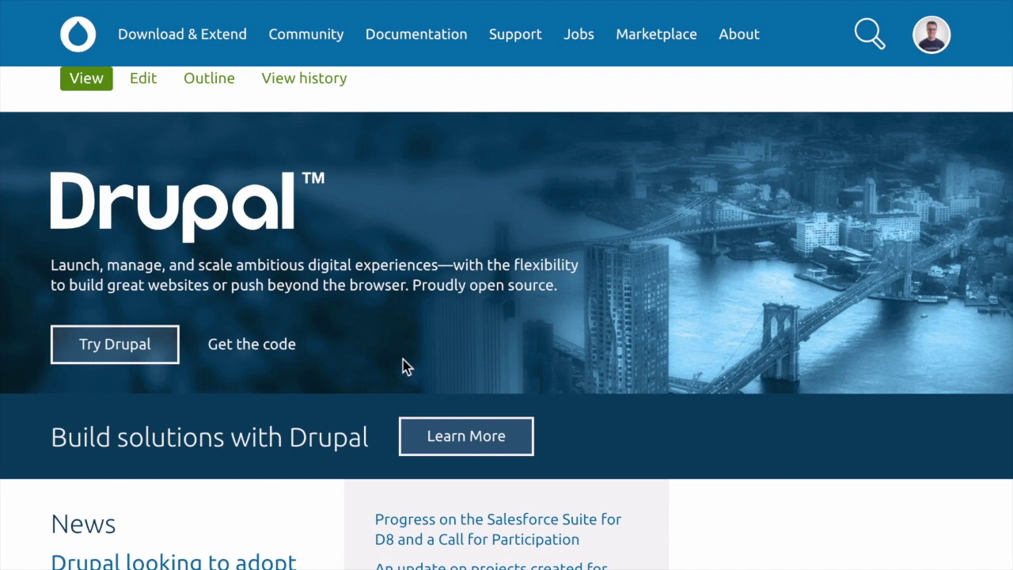
Step: Download Drupal 8.4.0 from the Drupal website's Download & Extend page
{"action": "left_click", "coordinate": [226, 46]}
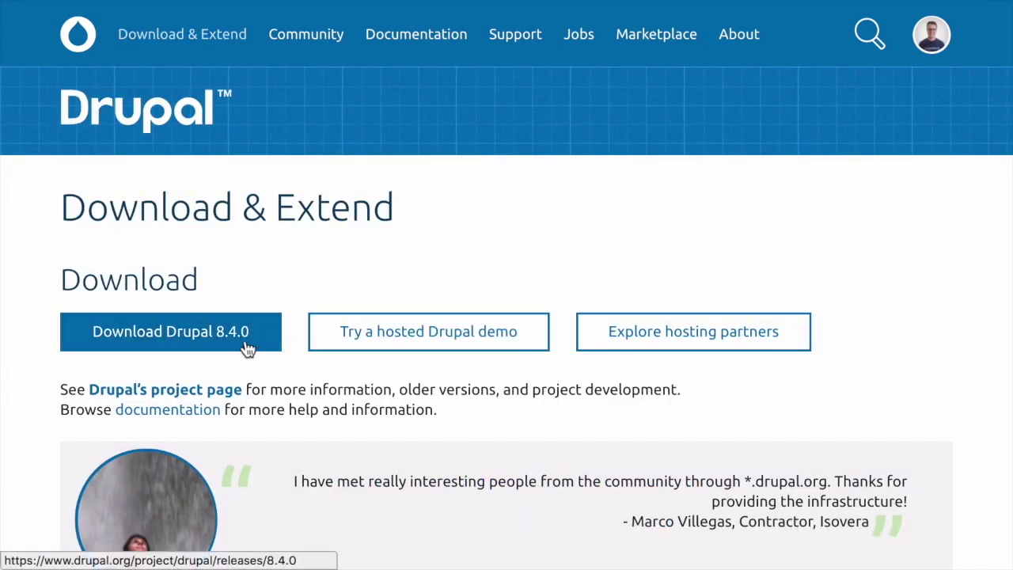
{"action": "left_click", "coordinate": [248, 350]}
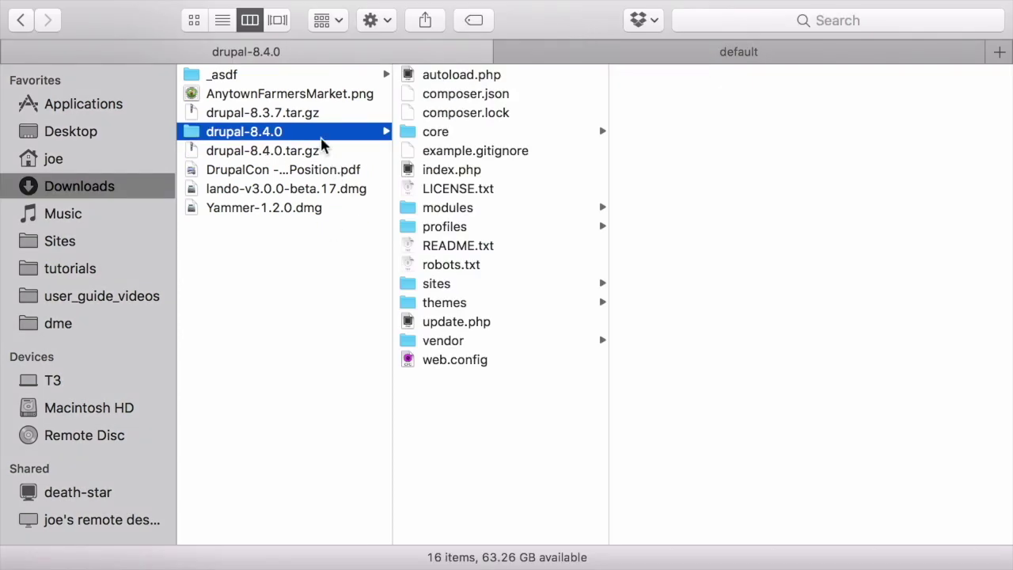
Step: Return to the extracted drupal-8.4.0 folder in Downloads and show its hidden files
{"action": "left_click", "coordinate": [707, 63]}
{"action": "left_click", "coordinate": [645, 293]}
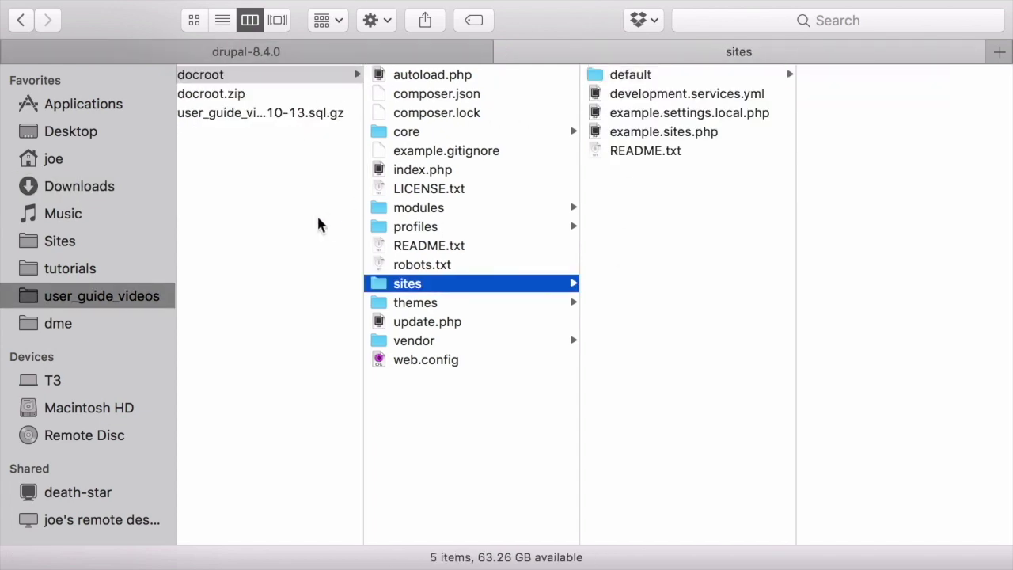
{"action": "left_click", "coordinate": [387, 54]}
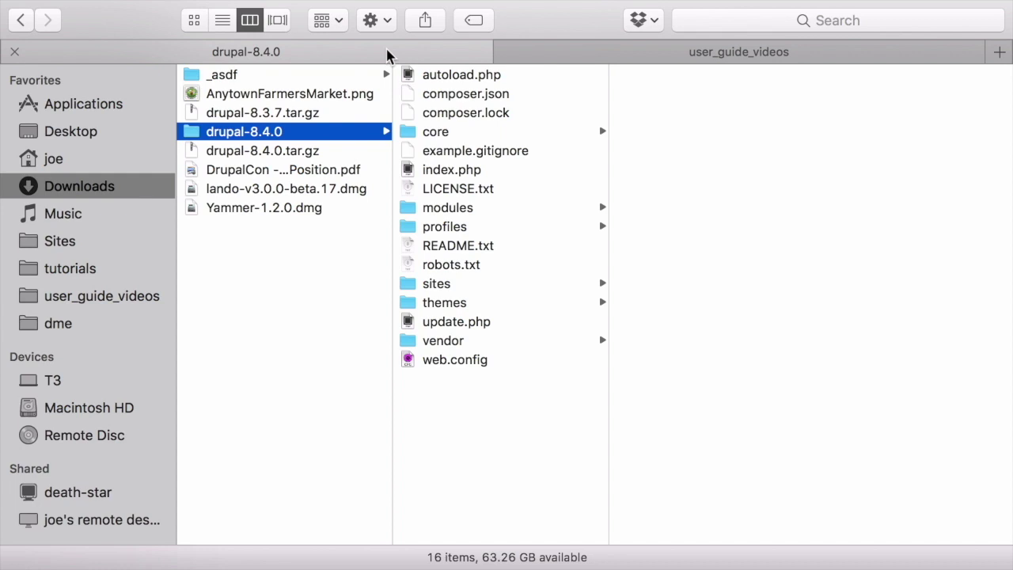
{"action": "key", "text": "super+shift+period"}
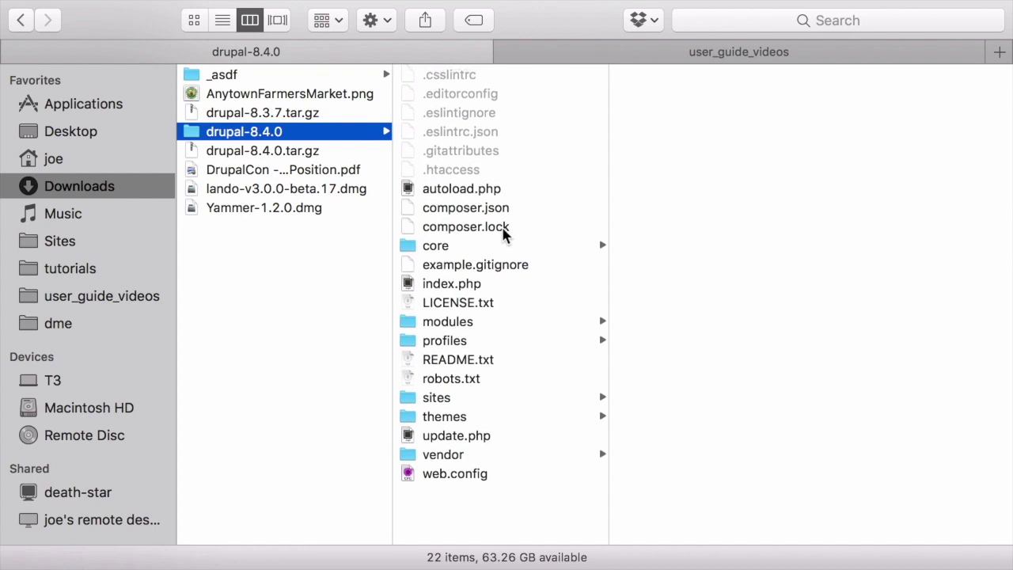
Step: Delete all items from .csslintrc through LICENSE.txt, including hidden files and the core folder, from the site's docroot
{"action": "left_click", "coordinate": [608, 53]}
{"action": "left_click", "coordinate": [332, 92]}
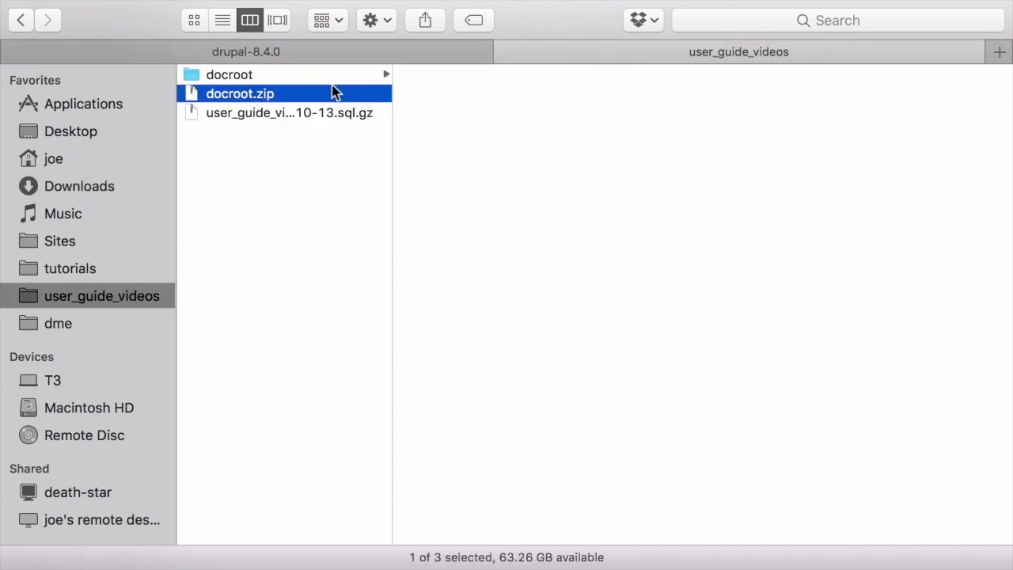
{"action": "left_click", "coordinate": [325, 76]}
{"action": "left_click", "coordinate": [458, 76]}
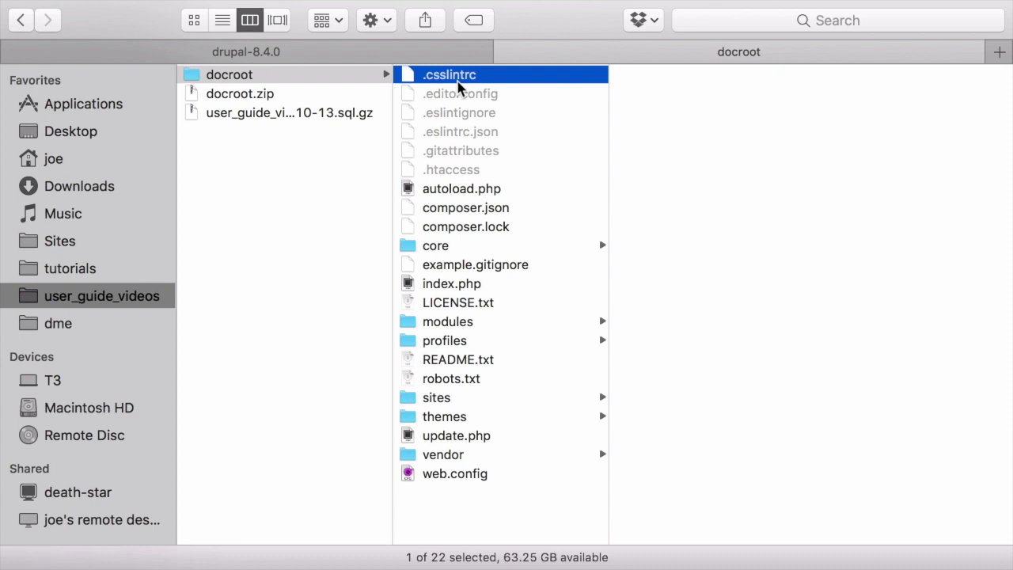
{"action": "key", "text": "shift+Down"}
{"action": "key", "text": "shift+Down"}
{"action": "key", "text": "shift+Down"}
{"action": "key", "text": "shift+Down"}
{"action": "key", "text": "shift+Down"}
{"action": "key", "text": "shift+Down"}
{"action": "key", "text": "shift+Down"}
{"action": "key", "text": "shift+Down"}
{"action": "key", "text": "shift+Down"}
{"action": "key", "text": "shift+Down"}
{"action": "key", "text": "shift+Down"}
{"action": "key", "text": "shift+Down"}
{"action": "key", "text": "super+BackSpace"}
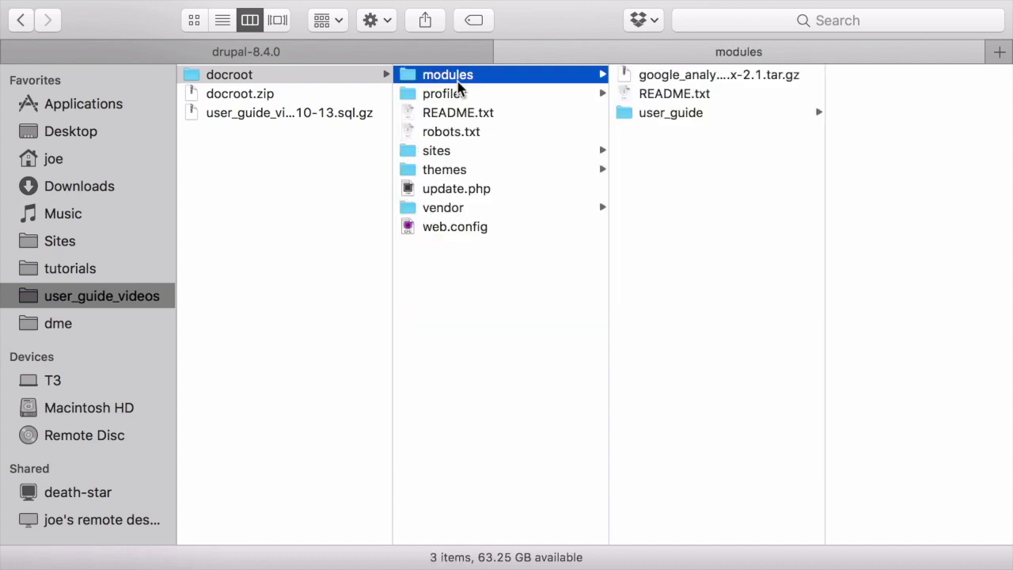
Step: Delete profiles, README.txt, robots.txt, update.php, vendor and web.config from docroot, keeping modules, sites and themes
{"action": "key", "text": "Down"}
{"action": "key", "text": "shift+Down"}
{"action": "key", "text": "shift+Down"}
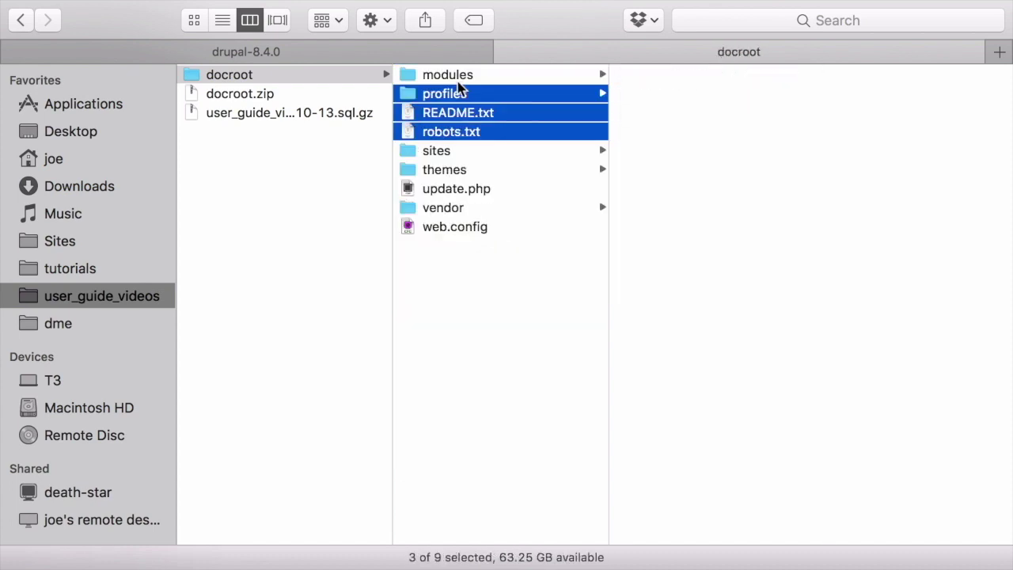
{"action": "key", "text": "super+BackSpace"}
{"action": "key", "text": "Down"}
{"action": "key", "text": "Down"}
{"action": "key", "text": "shift+Down"}
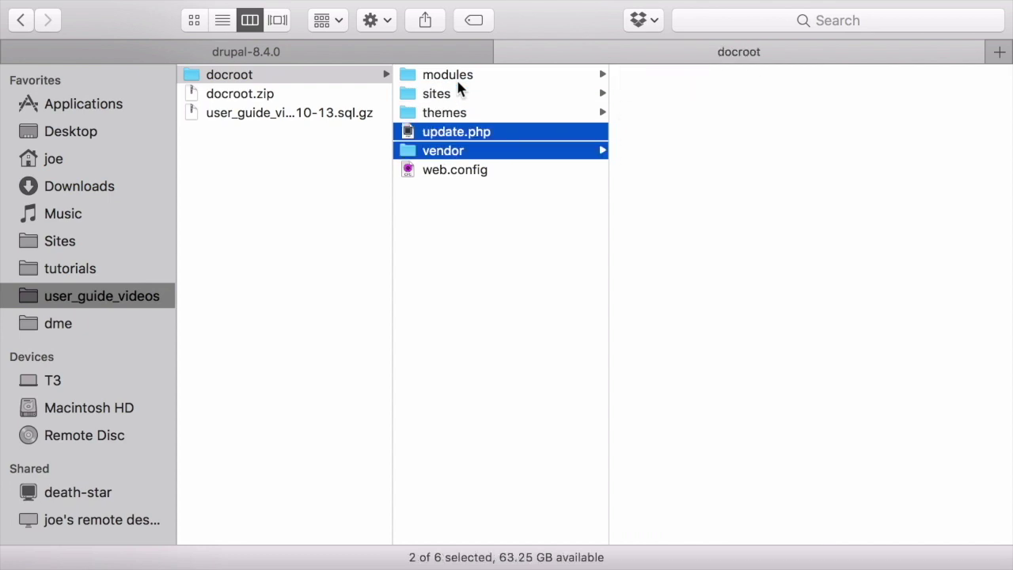
{"action": "key", "text": "shift+Down"}
{"action": "key", "text": "super+BackSpace"}
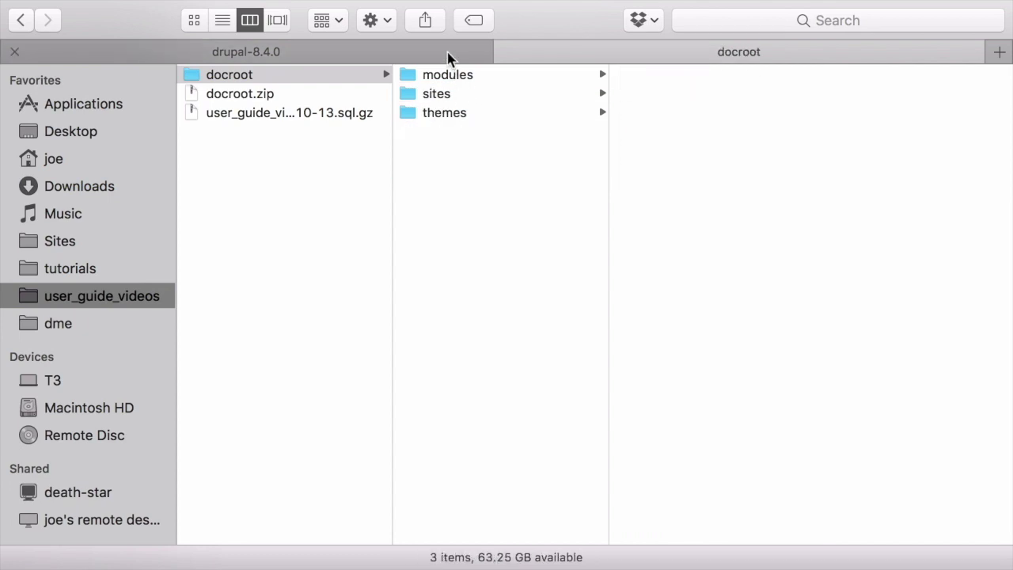
Step: Copy everything in the drupal-8.4.0 folder except modules, sites and themes over to the docroot folder
{"action": "left_click", "coordinate": [448, 58]}
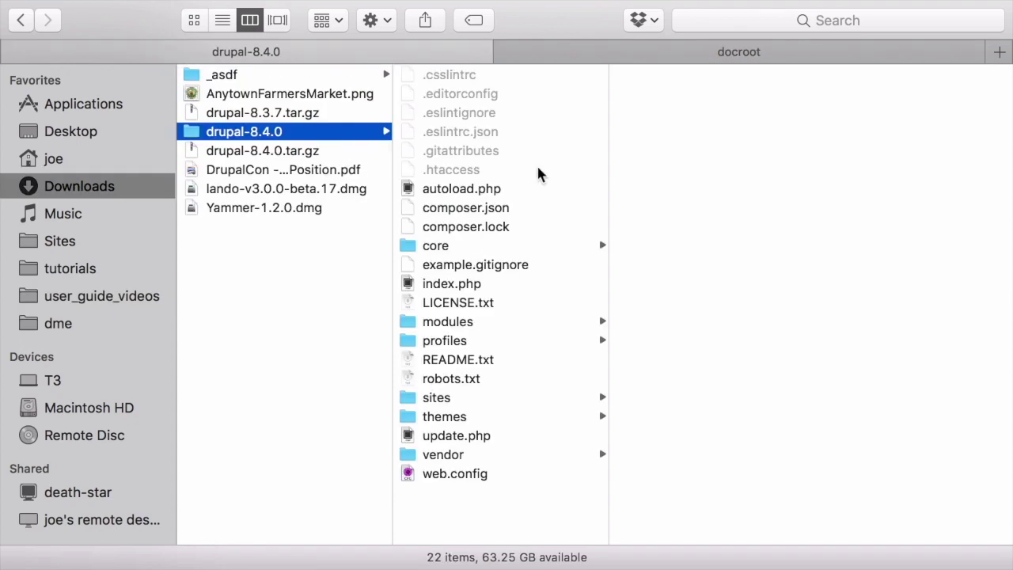
{"action": "key", "text": "super+a"}
{"action": "left_click", "coordinate": [340, 150]}
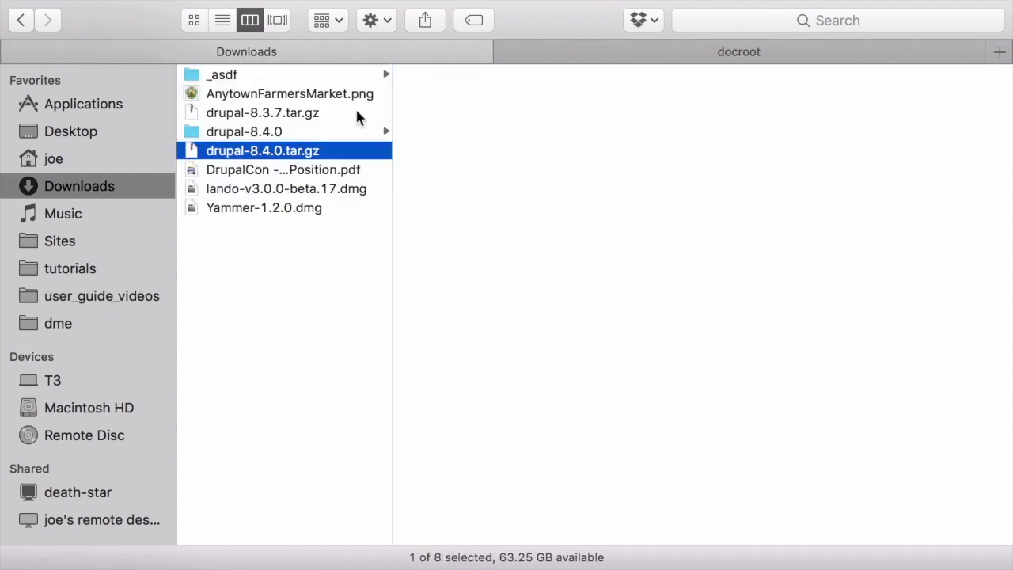
{"action": "left_click", "coordinate": [356, 113]}
{"action": "left_click", "coordinate": [348, 130]}
{"action": "left_click", "coordinate": [508, 135]}
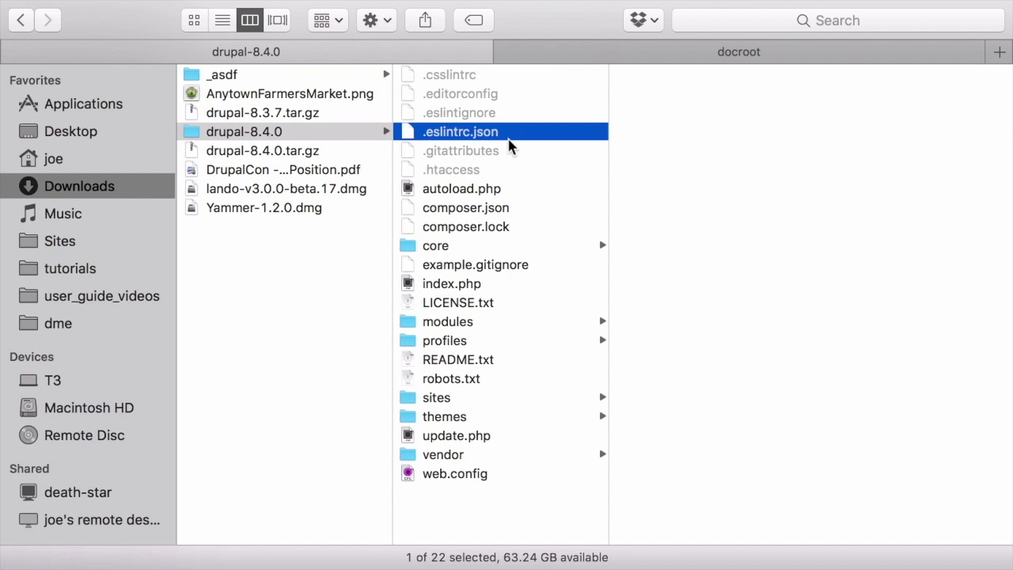
{"action": "key", "text": "super+a"}
{"action": "left_click", "coordinate": [470, 327], "text": "super"}
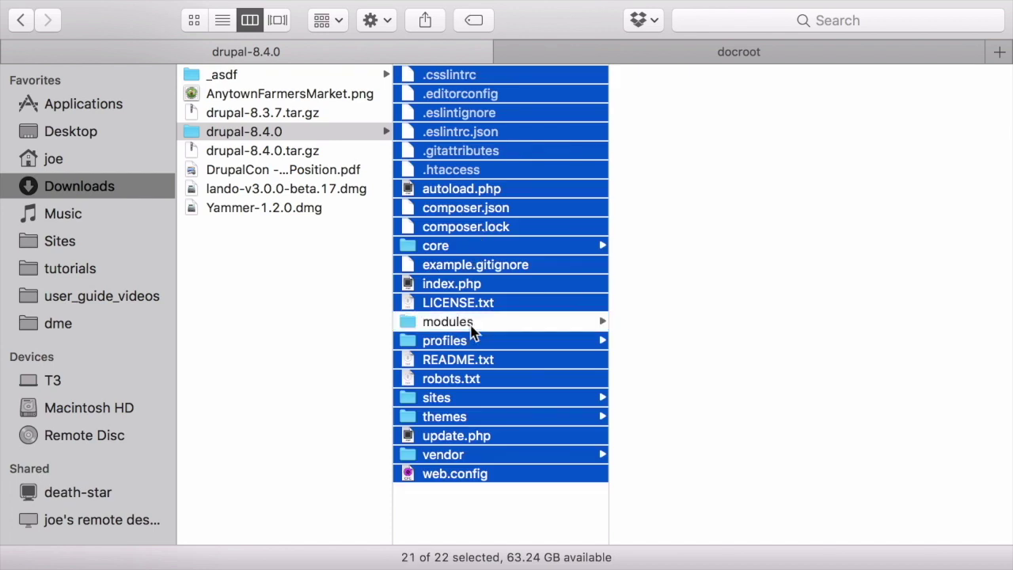
{"action": "left_click", "coordinate": [455, 397], "text": "super"}
{"action": "left_click", "coordinate": [456, 419], "text": "super"}
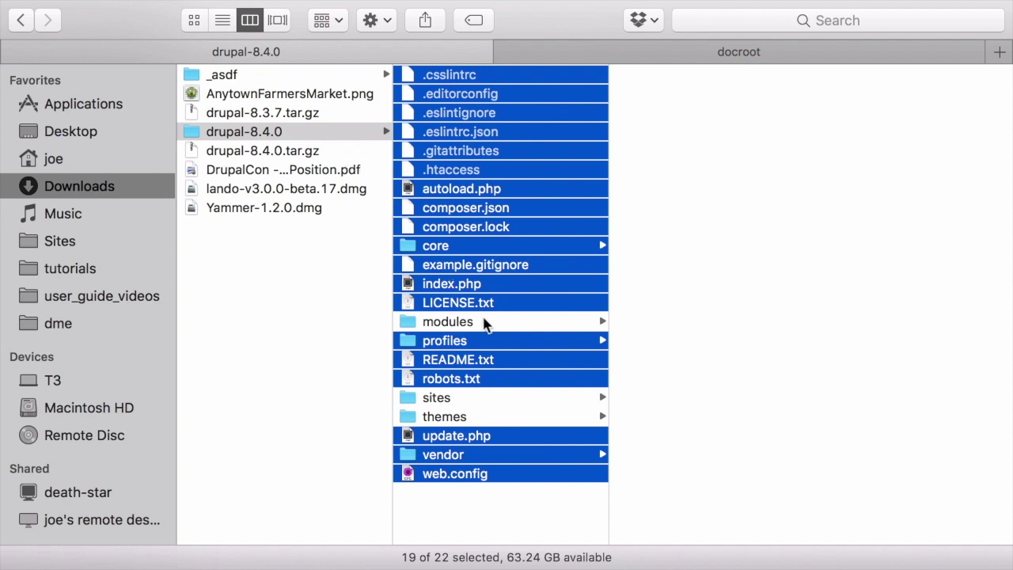
{"action": "left_click", "coordinate": [713, 56]}
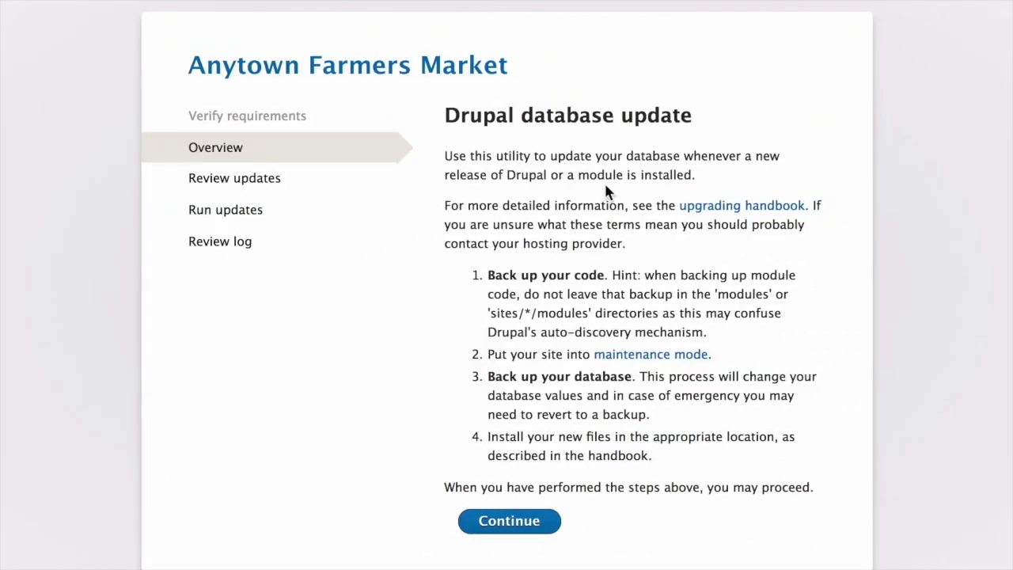
Step: Proceed from the Drupal database update overview to the review of pending updates
{"action": "key", "text": "super+l"}
{"action": "scroll", "coordinate": [549, 249], "scroll_direction": "down", "scroll_amount": 1}
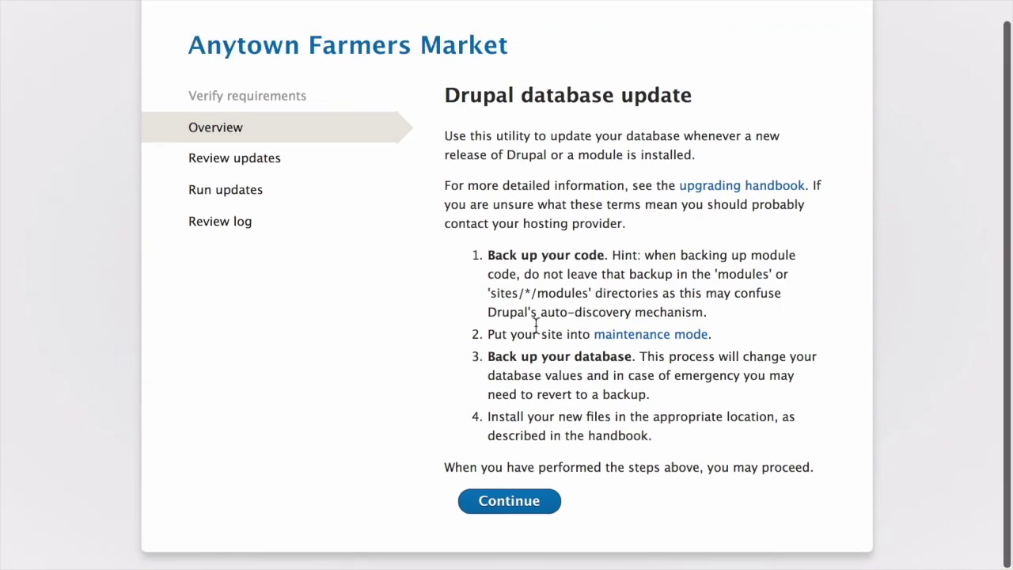
{"action": "left_click", "coordinate": [516, 504]}
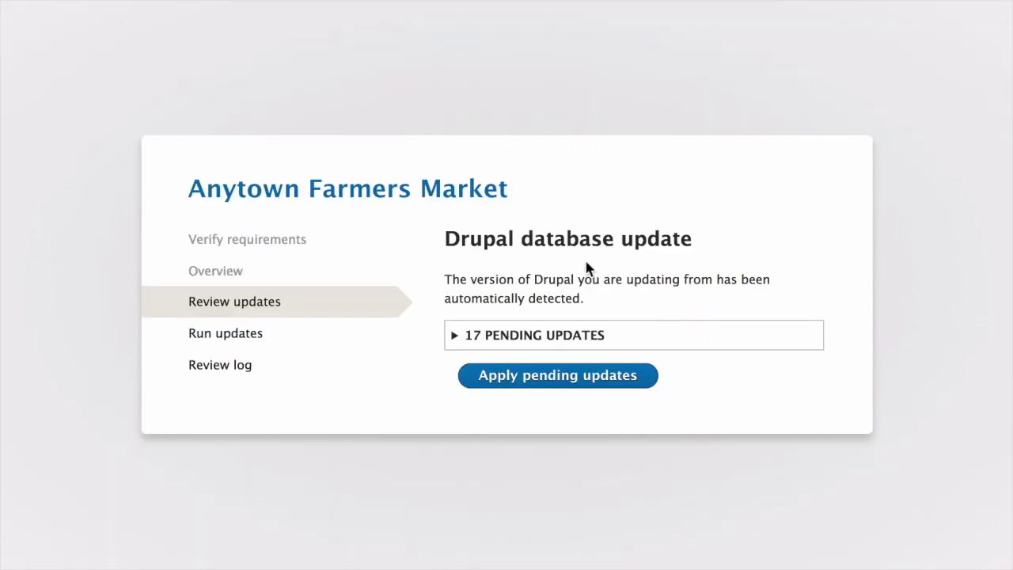
Step: Apply the pending database updates, and enter the equivalent command drush updb in the terminal
{"action": "left_click", "coordinate": [586, 385]}
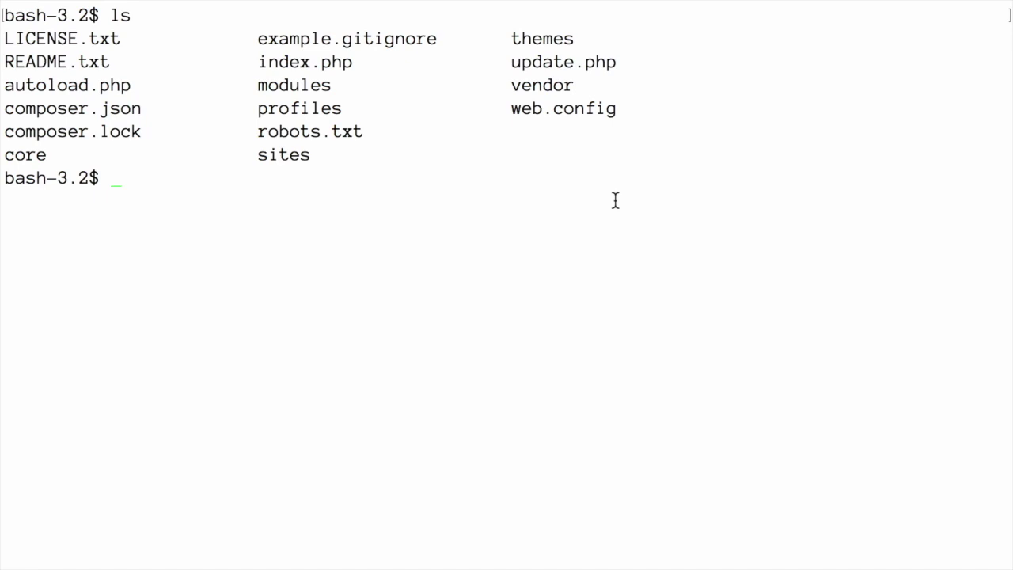
{"action": "type", "text": "drush updb"}
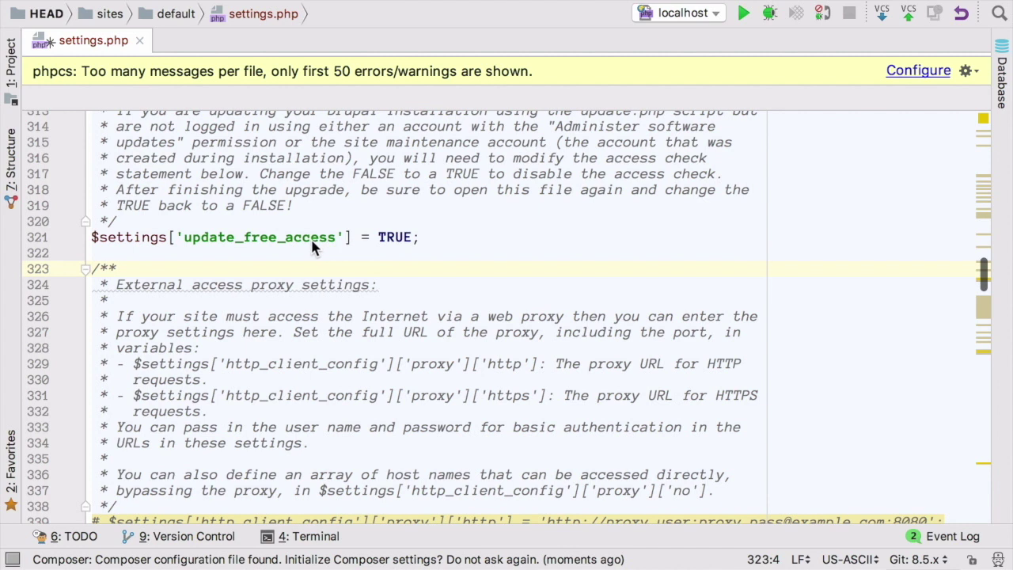
Step: Switch to the code editor and set update_free_access to FALSE in settings.php
{"action": "double_click", "coordinate": [389, 237]}
{"action": "type", "text": "FALSE"}
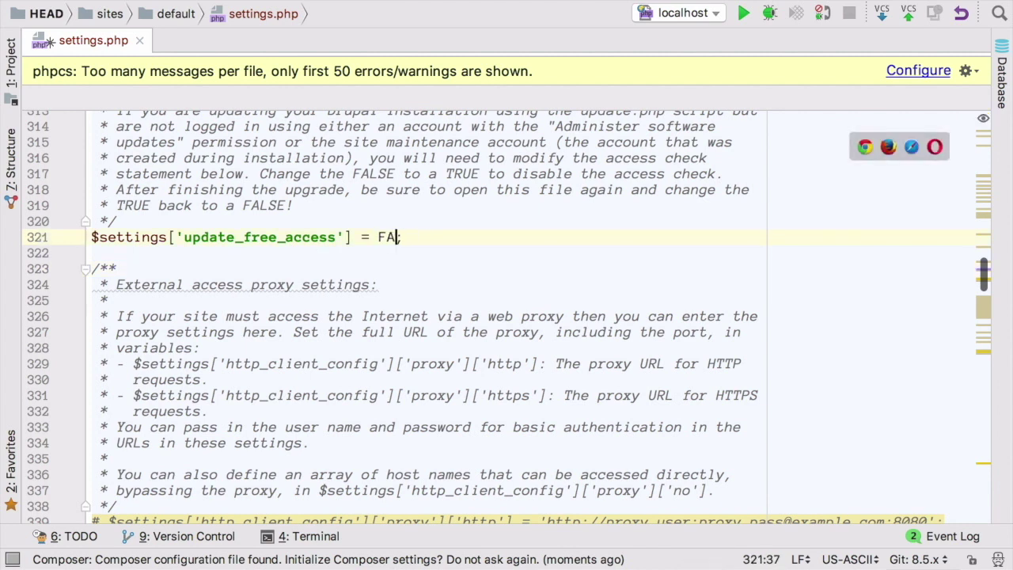
{"action": "key", "text": "Right"}
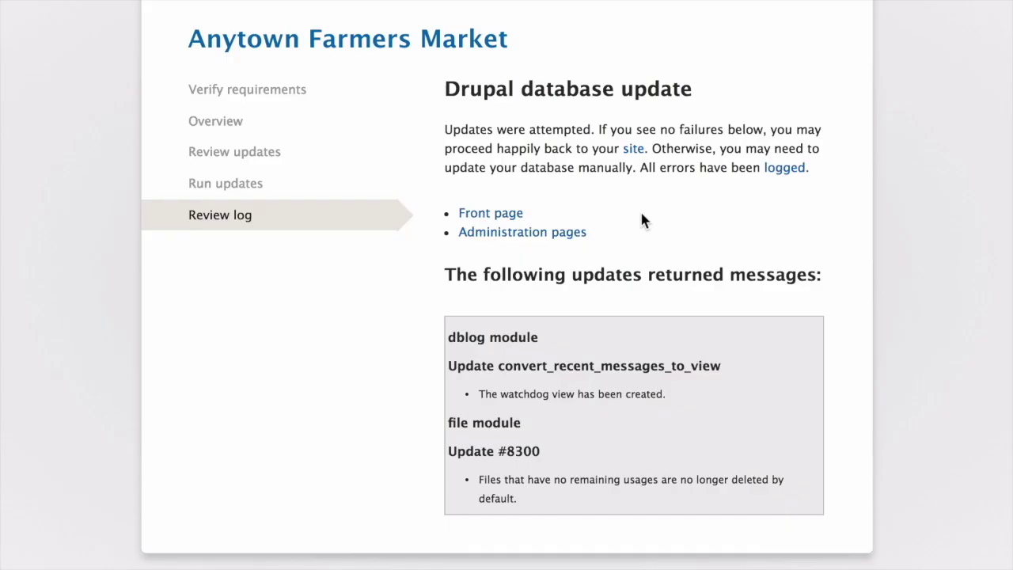
Step: Go from the update log to the site's administration pages, take the site out of maintenance mode and save the configuration
{"action": "left_click", "coordinate": [572, 244]}
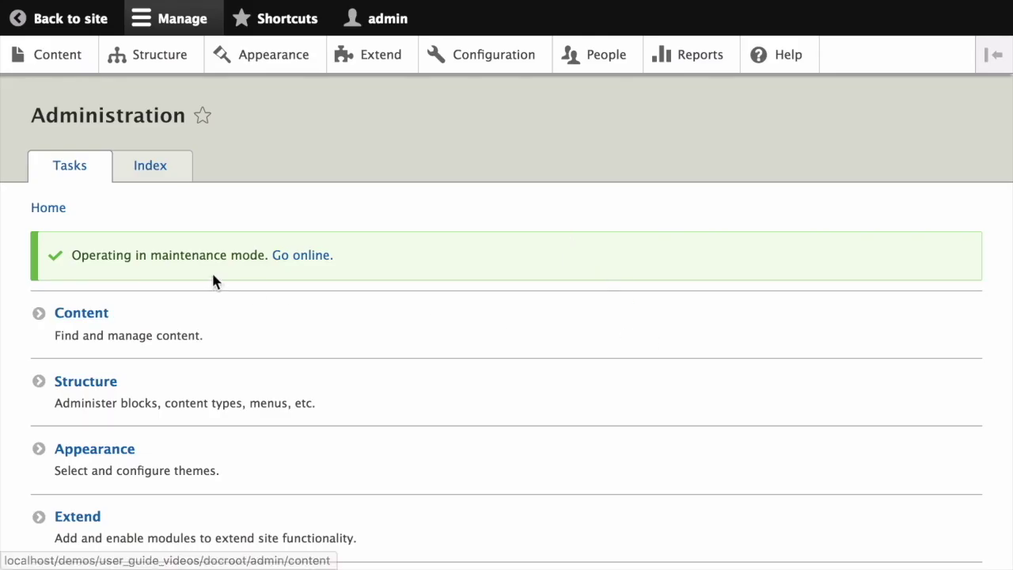
{"action": "left_click", "coordinate": [315, 267]}
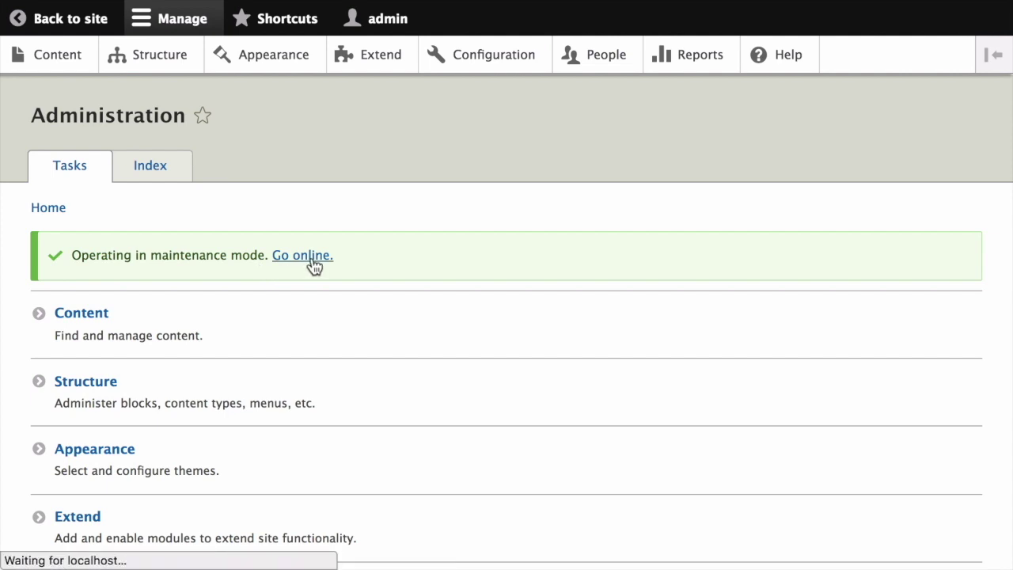
{"action": "left_click", "coordinate": [36, 279]}
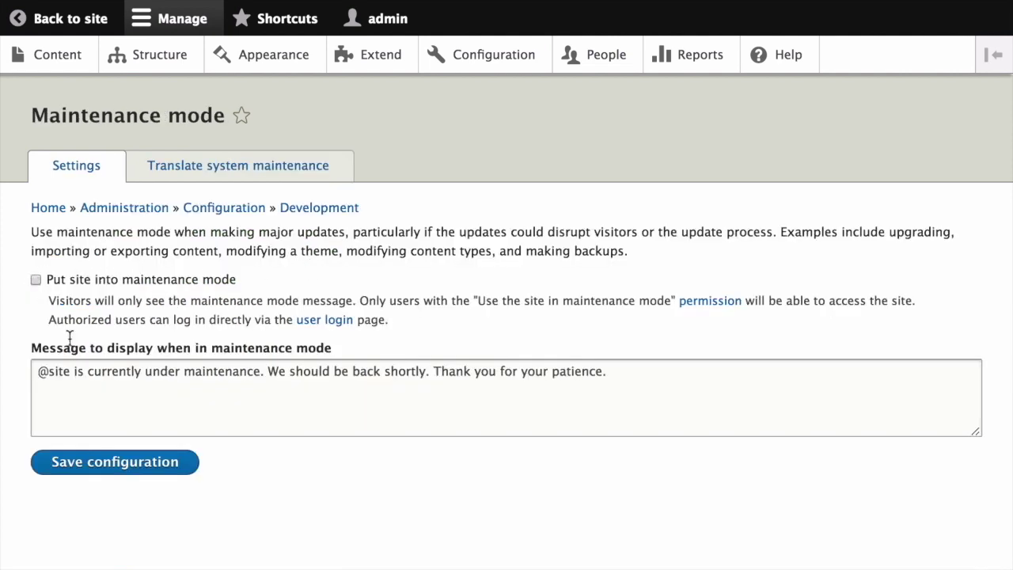
{"action": "left_click", "coordinate": [163, 466]}
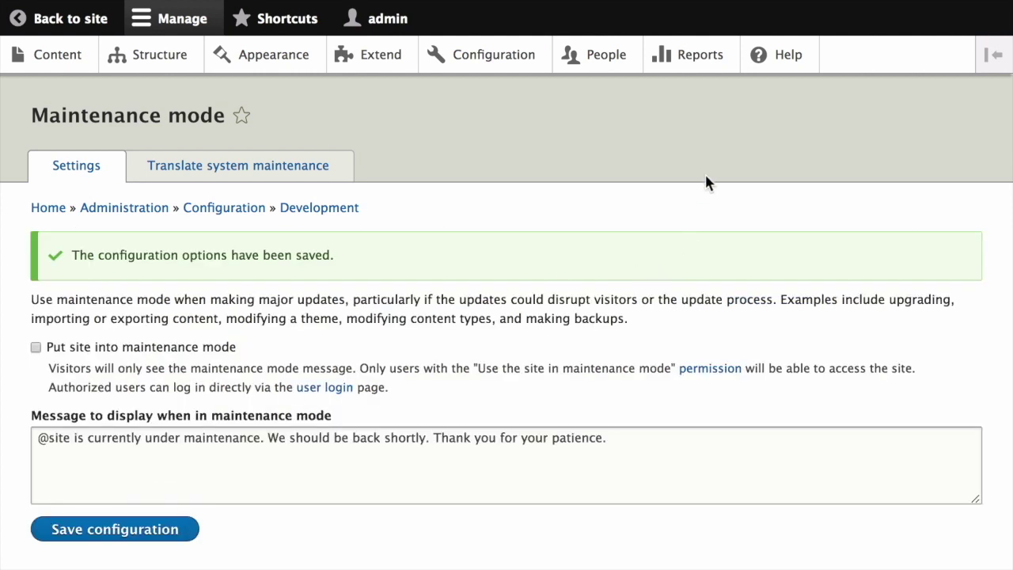
Step: Open the site's status report and check the Drupal version under the general system information
{"action": "left_click", "coordinate": [697, 61]}
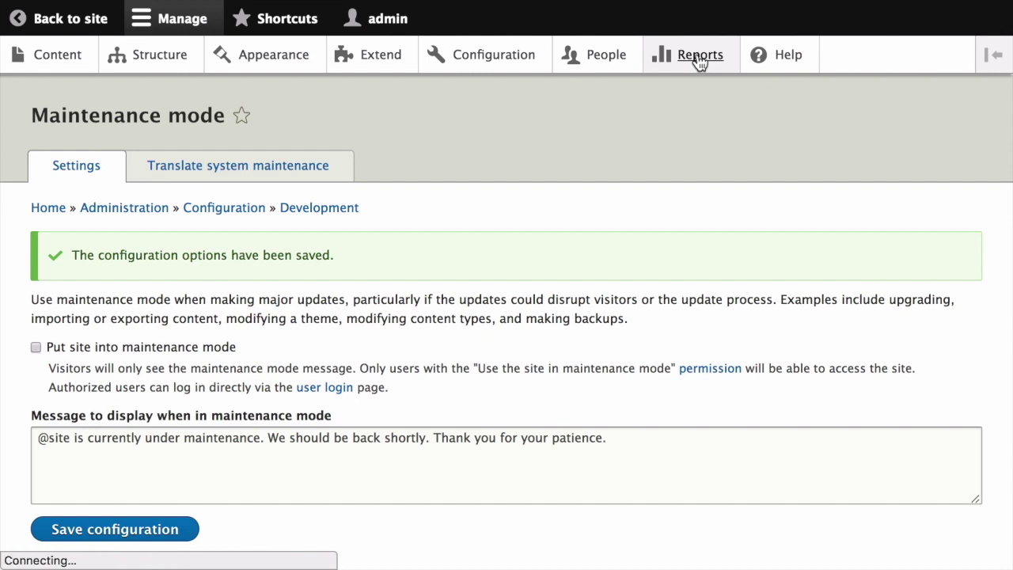
{"action": "scroll", "coordinate": [243, 280], "scroll_direction": "down", "scroll_amount": 1}
{"action": "left_click", "coordinate": [129, 385]}
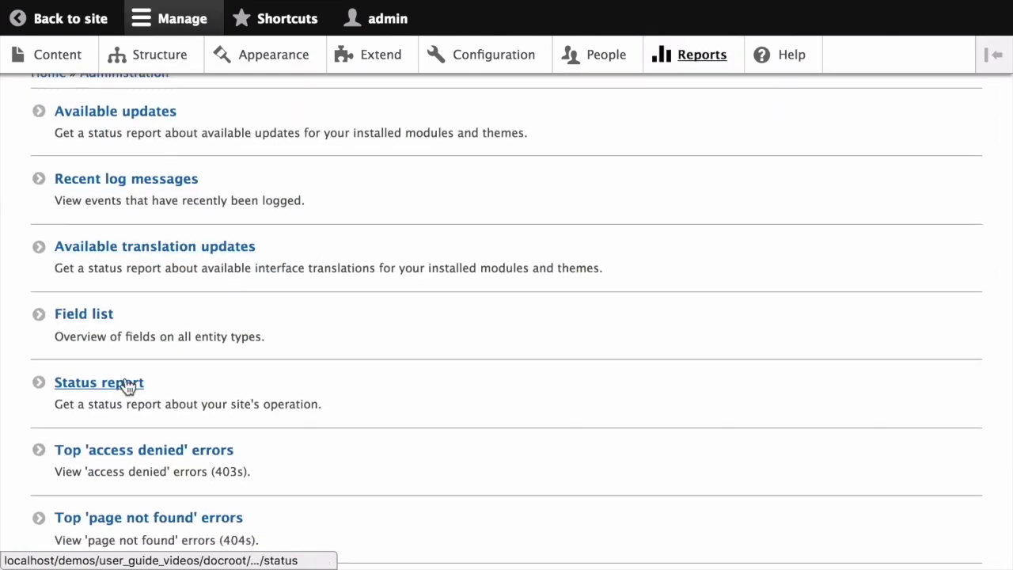
{"action": "scroll", "coordinate": [357, 288], "scroll_direction": "down", "scroll_amount": 3}
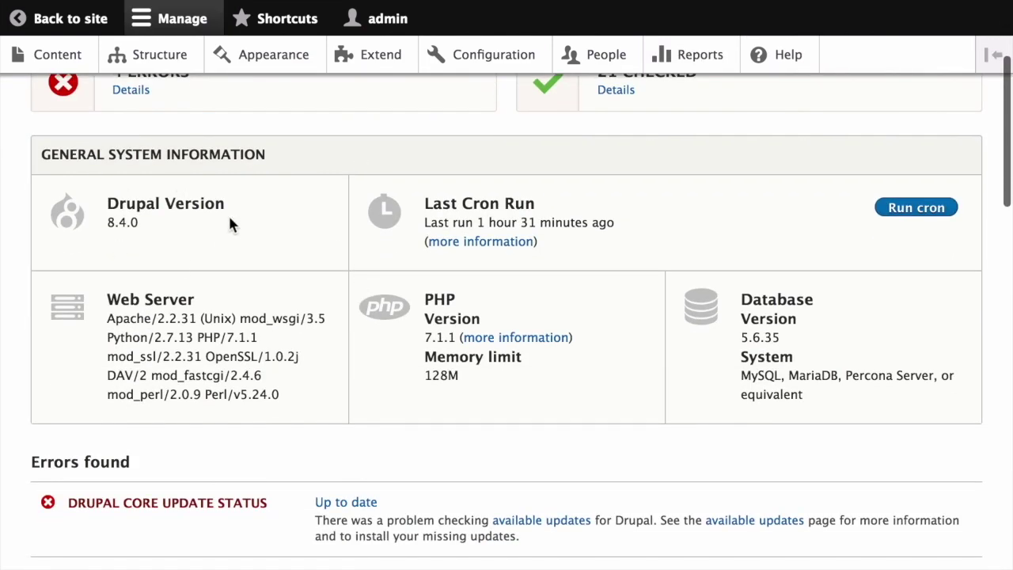